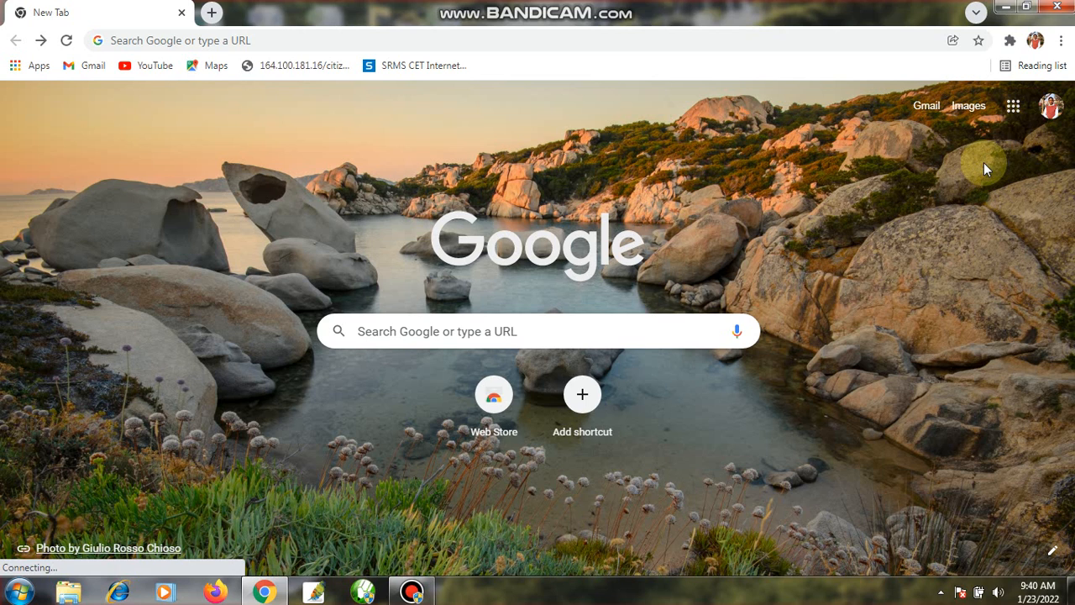
# Open Google Sheets from the Google apps list and create a blank spreadsheet
pyautogui.click(1012, 109)
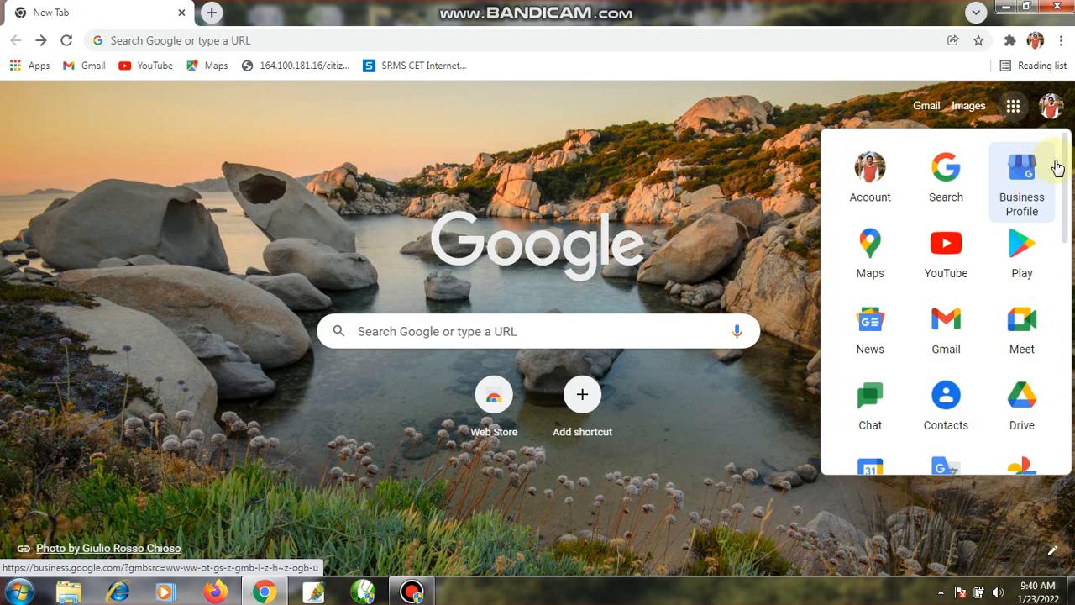
pyautogui.moveTo(1062, 150); pyautogui.dragTo(1066, 259)
pyautogui.click(1017, 325)
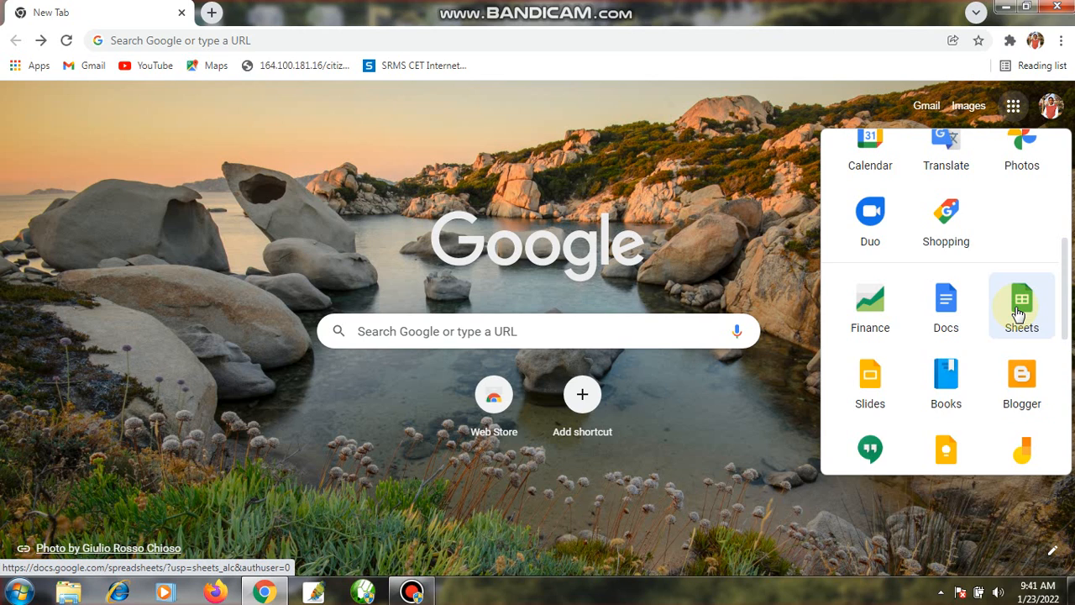
pyautogui.click(1018, 312)
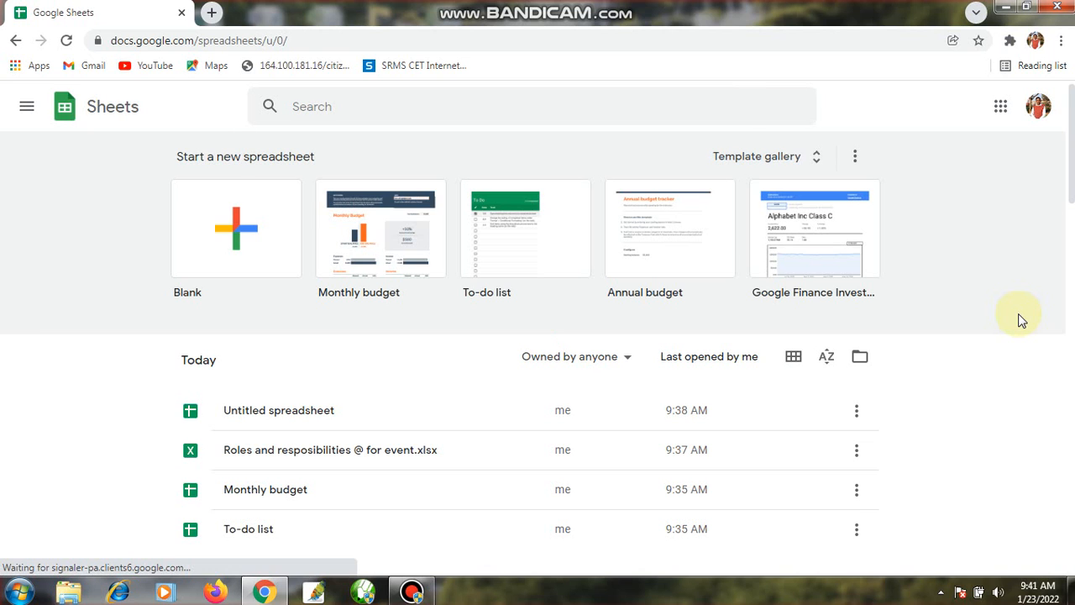
pyautogui.click(236, 243)
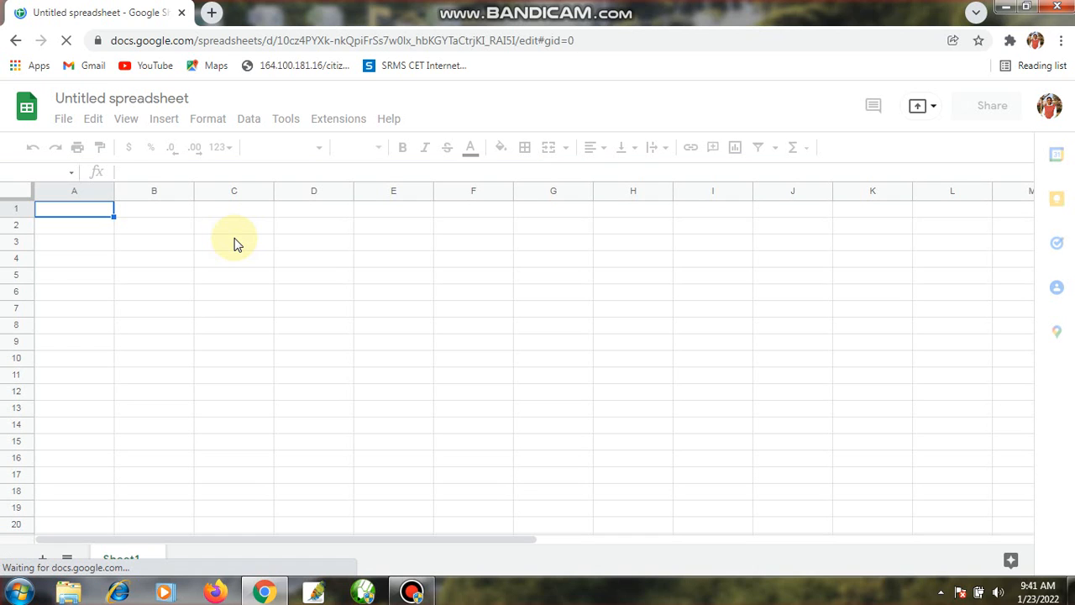
# Enter the column headers "Name" in cell B3 and "achievements" in cell C3
pyautogui.click(156, 243)
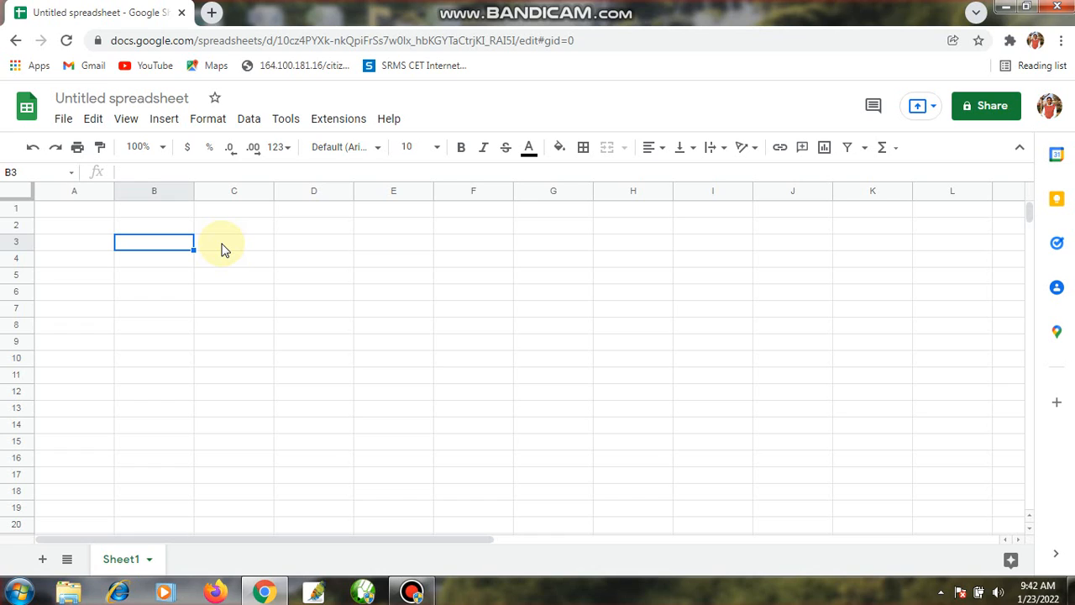
pyautogui.click(222, 249)
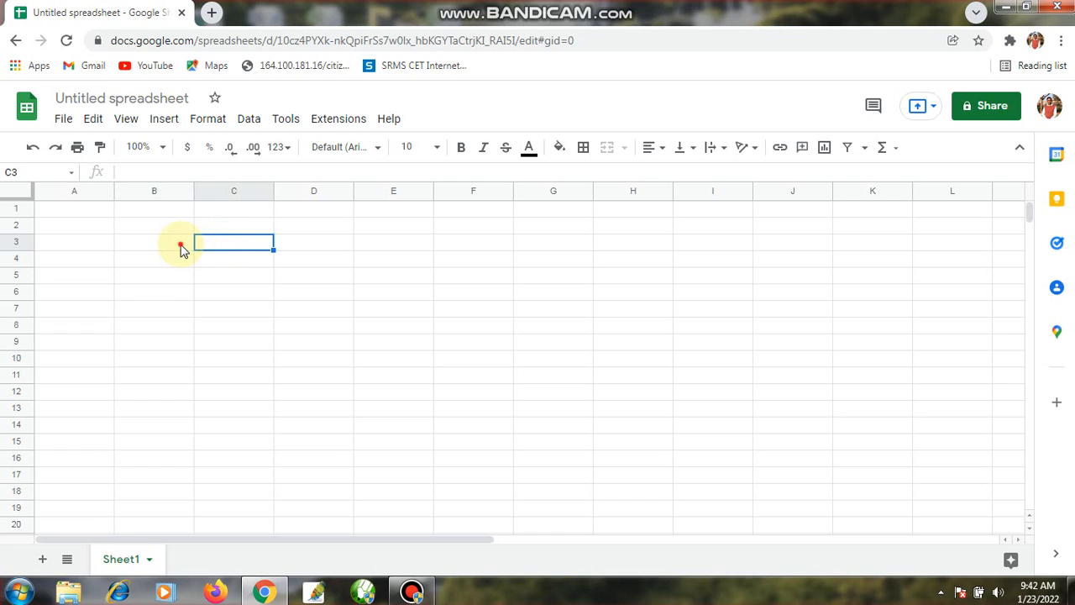
pyautogui.click(182, 249)
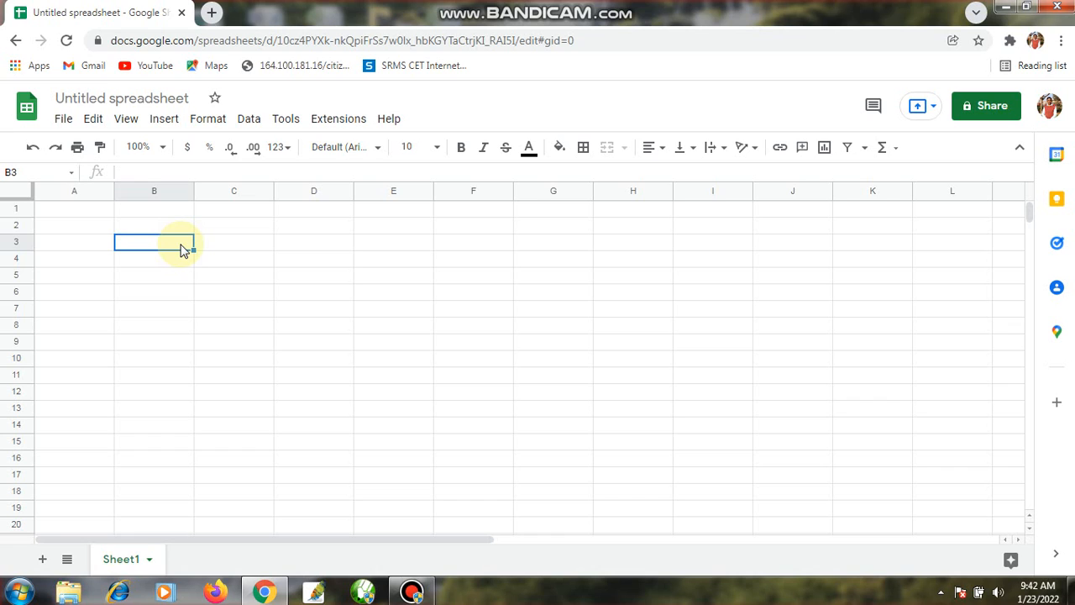
pyautogui.write('Name')
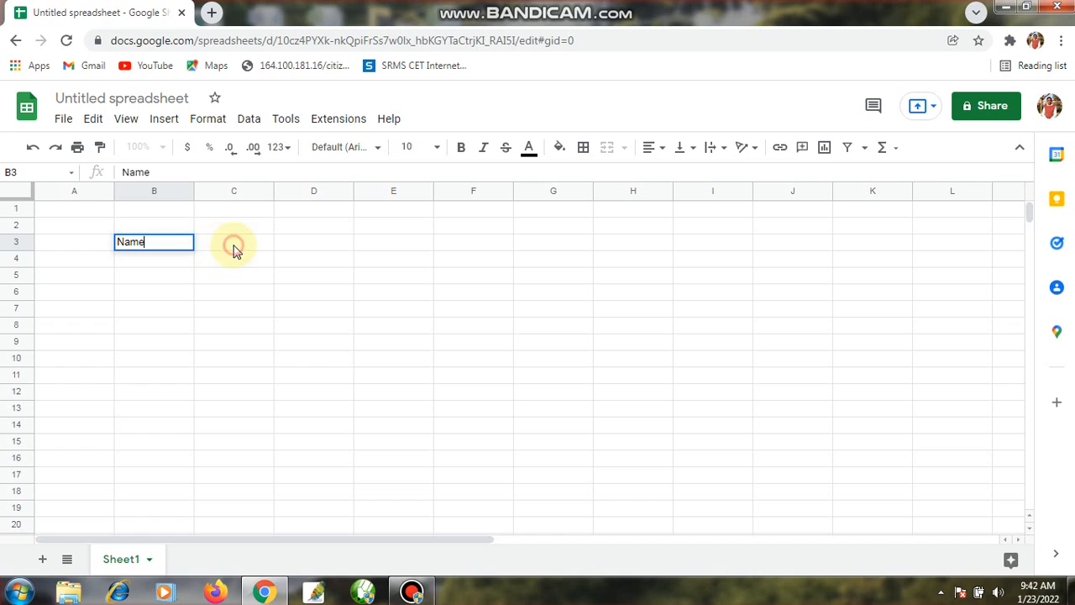
pyautogui.click(235, 250)
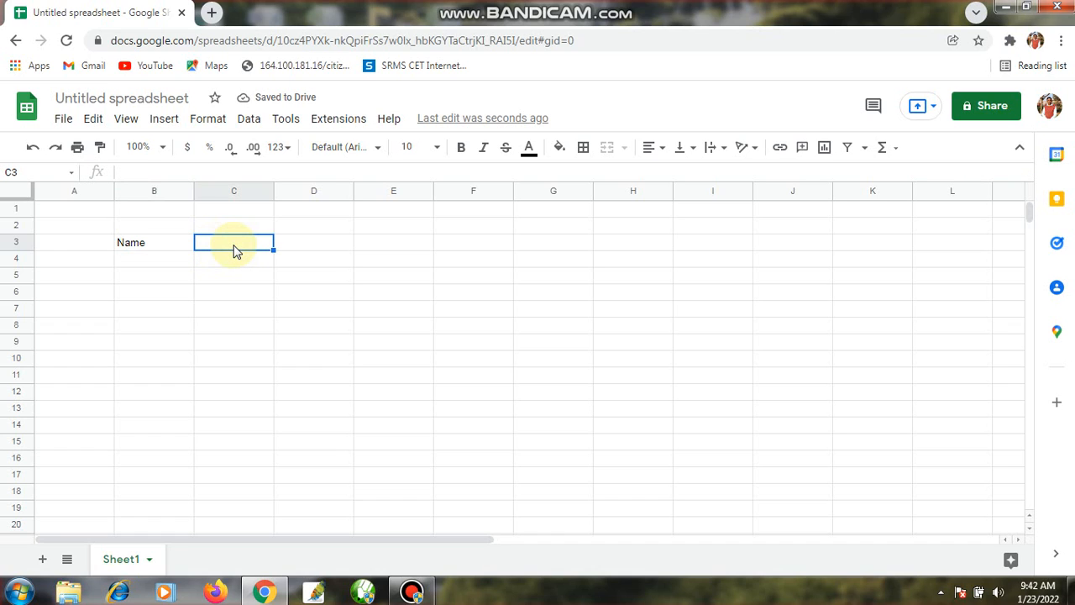
pyautogui.write('ach')
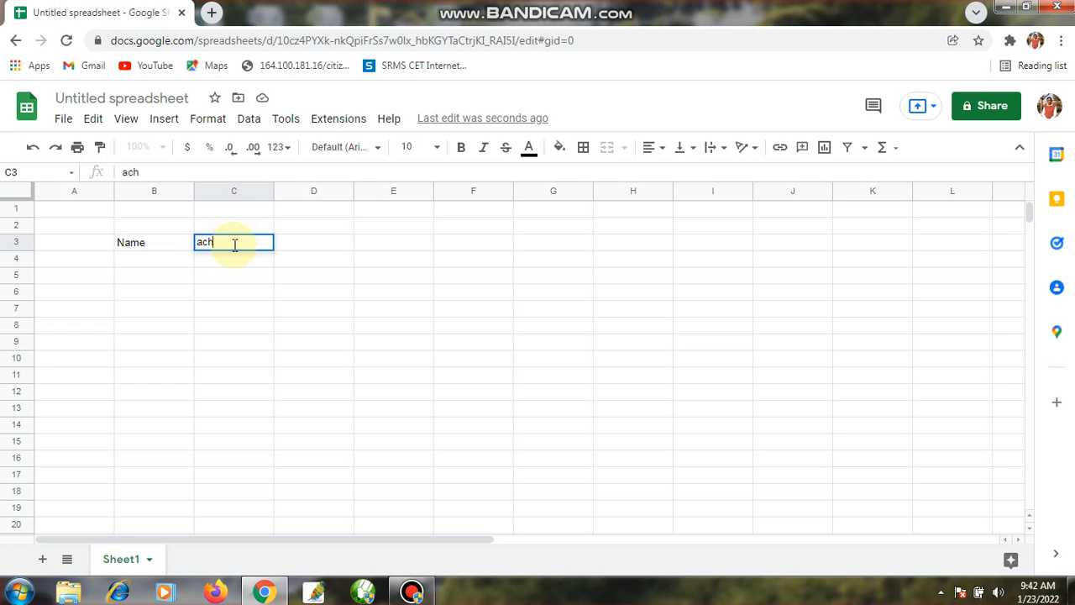
pyautogui.write('ie')
pyautogui.press('BackSpace')
pyautogui.write('ievements')
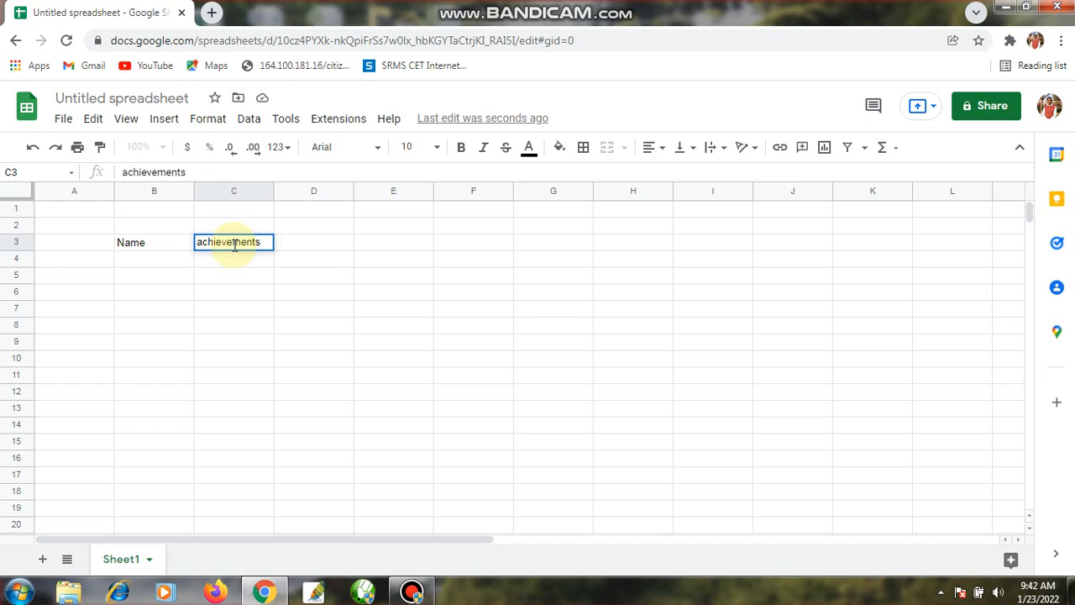
# Enter the header "Date" in cell D3 and change the Windows color scheme to Windows 7 Basic
pyautogui.click(309, 246)
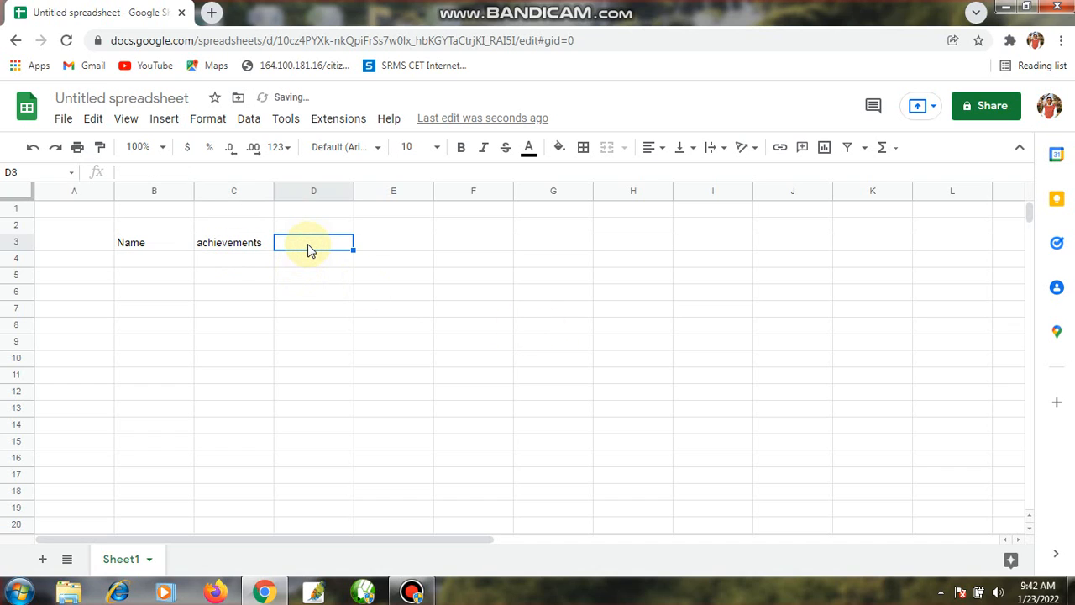
pyautogui.write('Date')
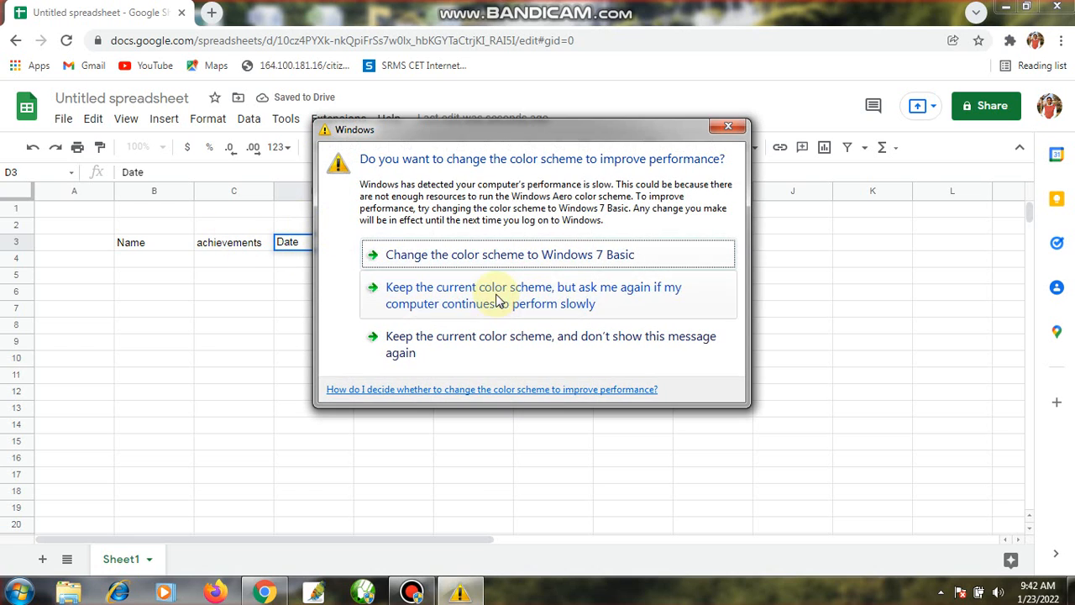
pyautogui.click(452, 254)
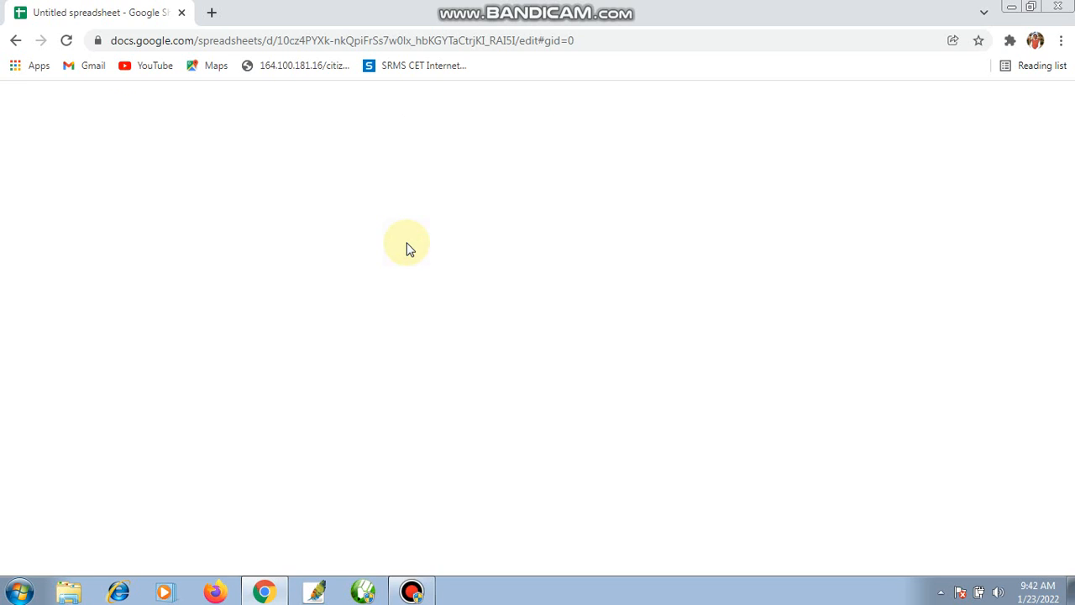
# Enter the column header "Place" in cell E3
pyautogui.click(405, 244)
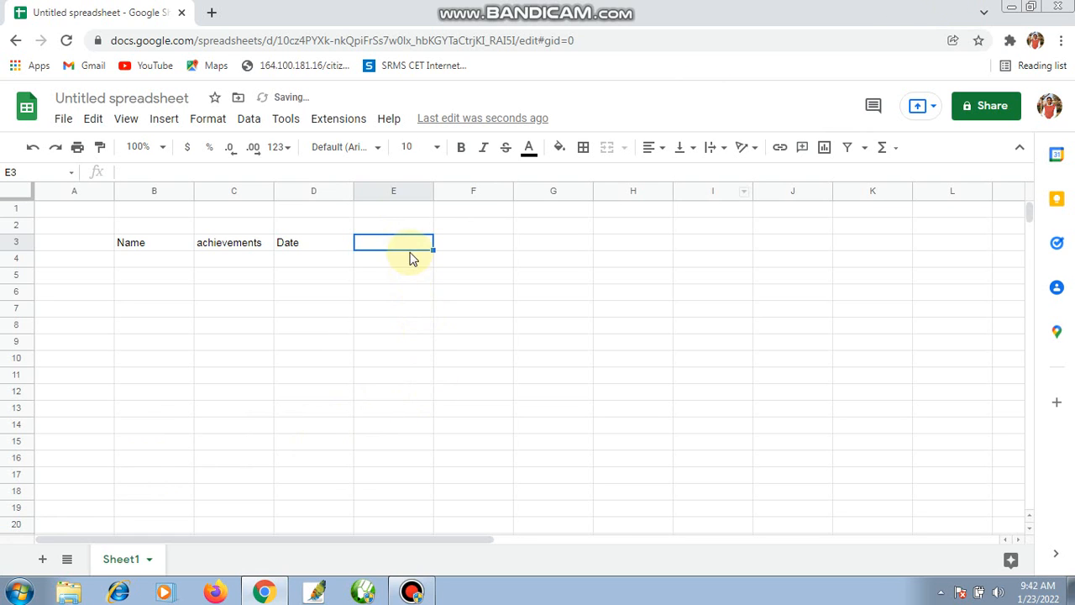
pyautogui.write('P')
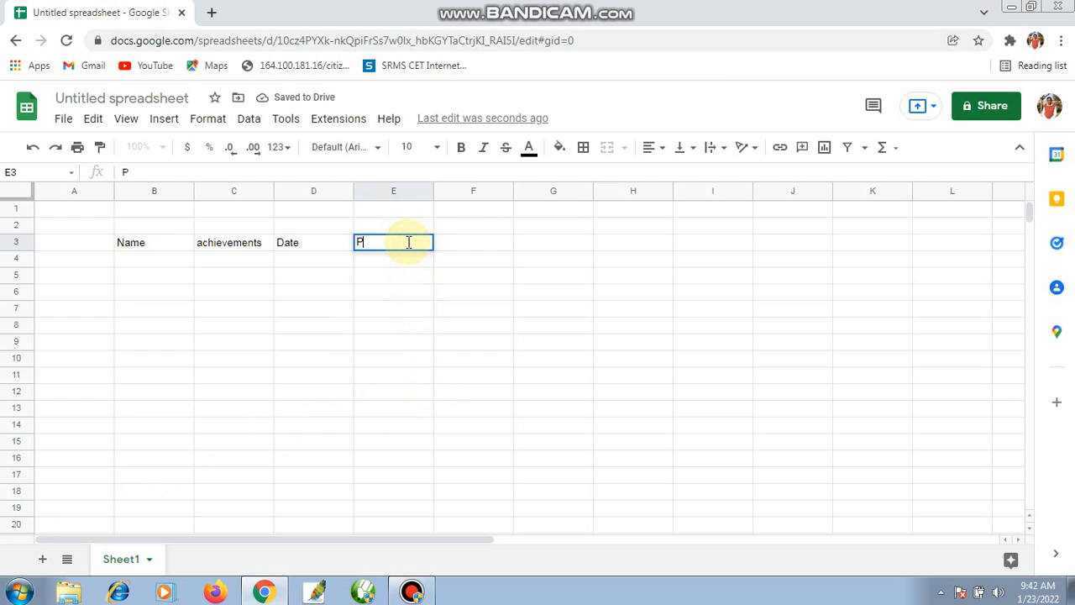
pyautogui.write('lace')
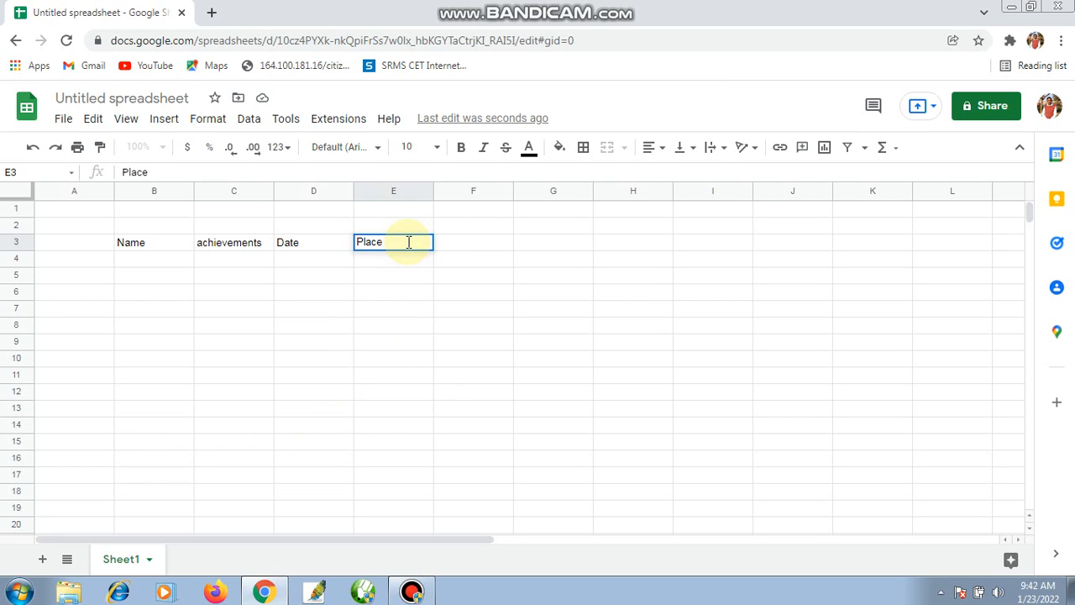
pyautogui.click(456, 238)
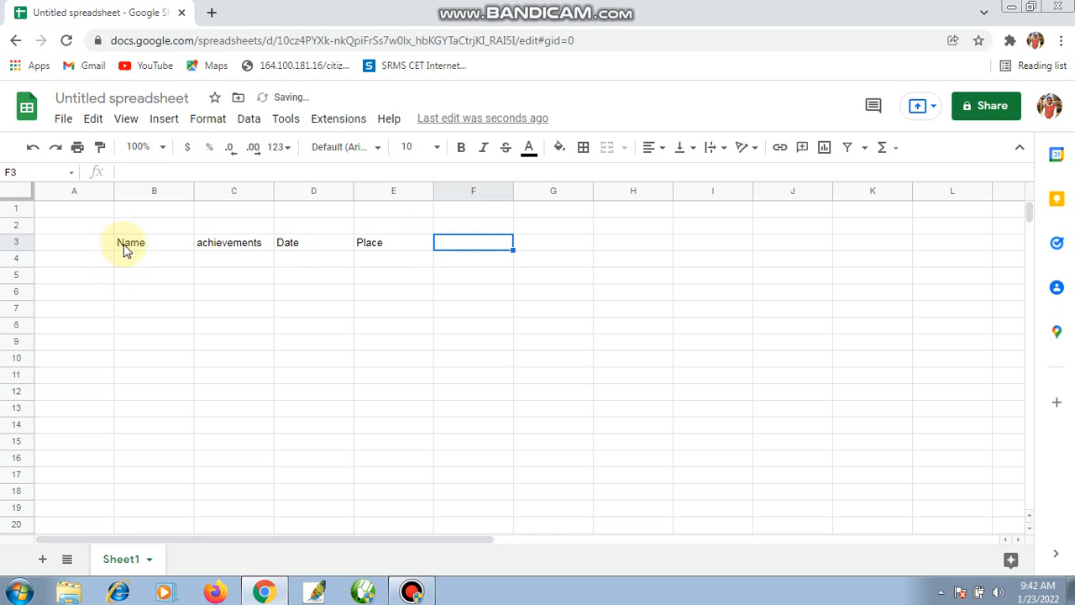
# Apply all borders to the range B3:E11 to form the table grid
pyautogui.moveTo(123, 250); pyautogui.dragTo(417, 384)
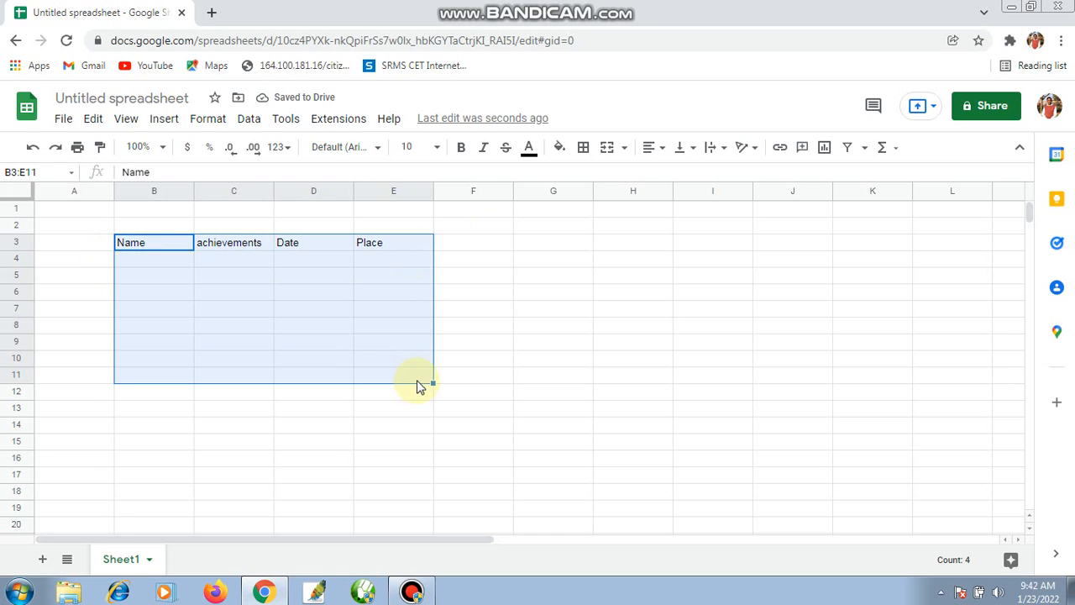
pyautogui.click(580, 158)
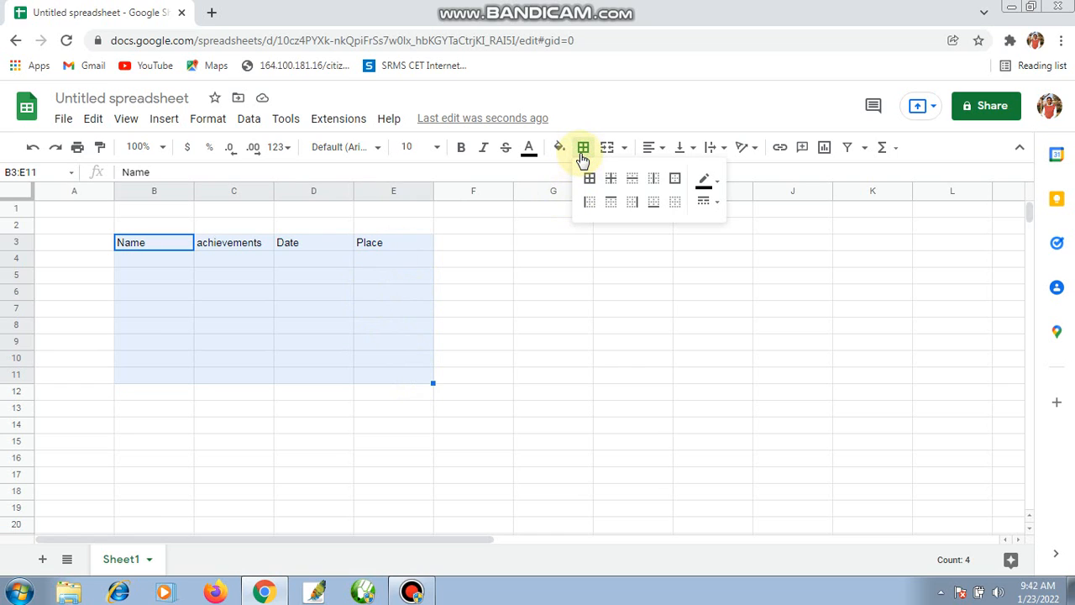
pyautogui.click(590, 178)
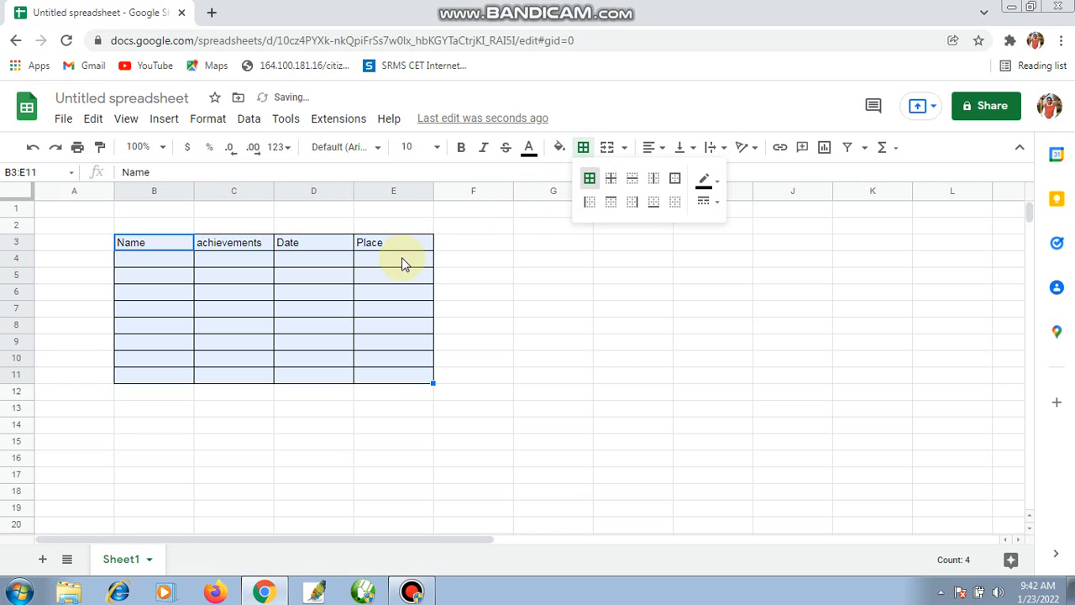
# Widen columns B, C, D and E of the bordered table to roughly double their width
pyautogui.moveTo(432, 192); pyautogui.dragTo(528, 209)
pyautogui.moveTo(350, 186); pyautogui.dragTo(437, 192)
pyautogui.moveTo(271, 196); pyautogui.dragTo(349, 192)
pyautogui.moveTo(193, 196); pyautogui.dragTo(255, 192)
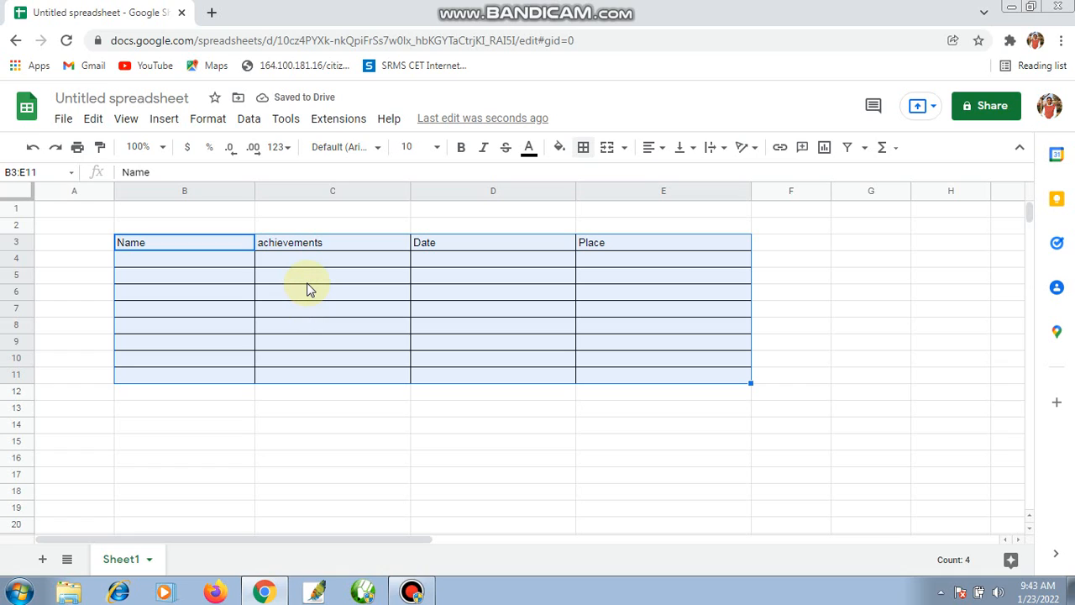
pyautogui.click(231, 261)
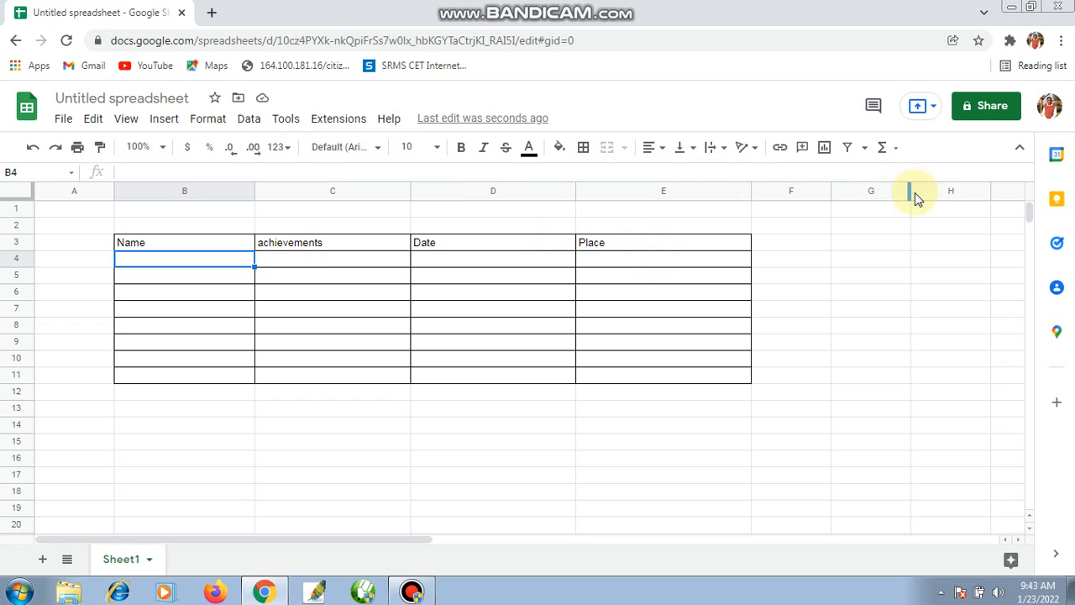
# Start sharing the spreadsheet and save it under the name "achievements"
pyautogui.click(979, 118)
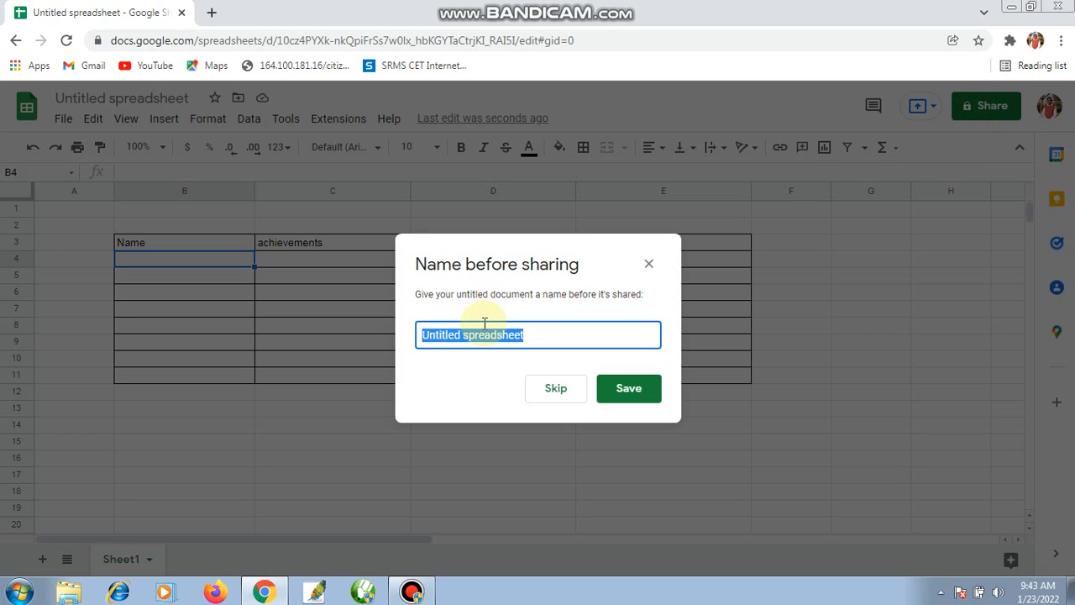
pyautogui.write('ac')
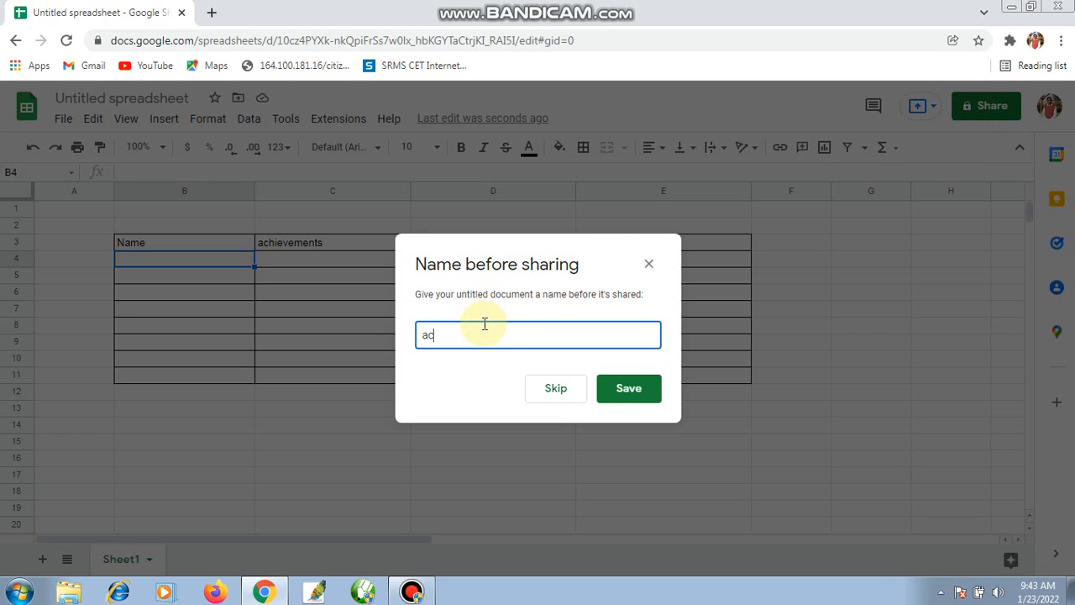
pyautogui.write('hievements')
pyautogui.click(638, 394)
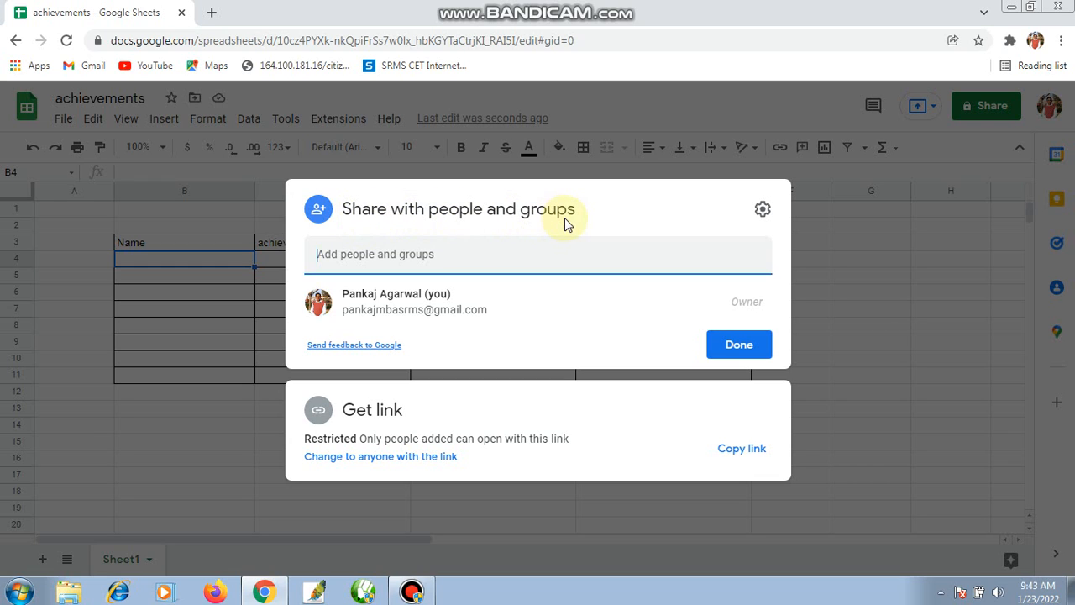
# Add the first suggested contact as recipient with the message "please fill this sheet for your achievements"
pyautogui.click(402, 256)
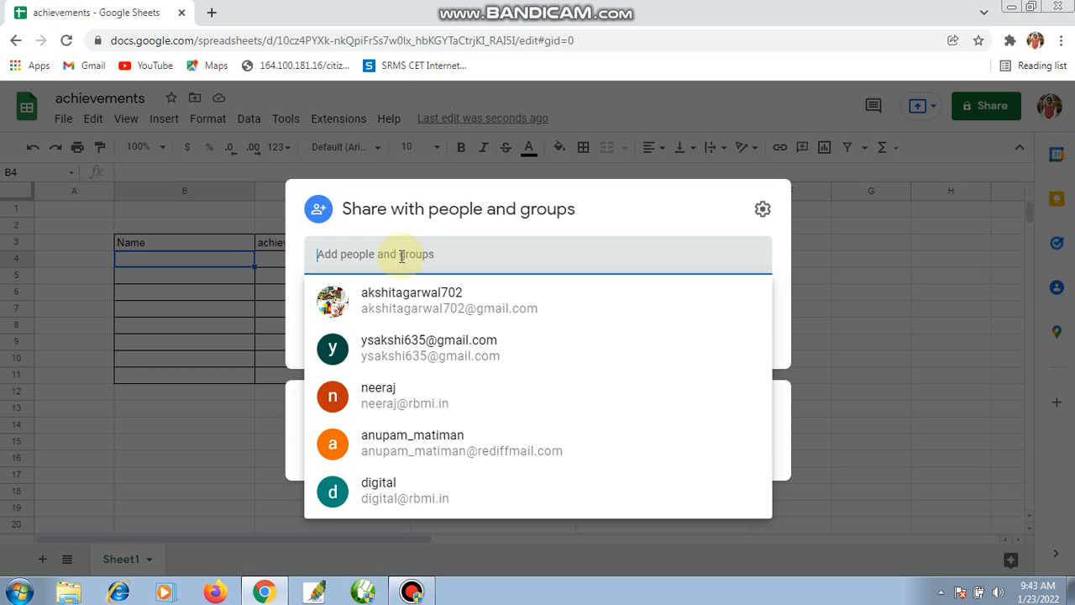
pyautogui.click(411, 305)
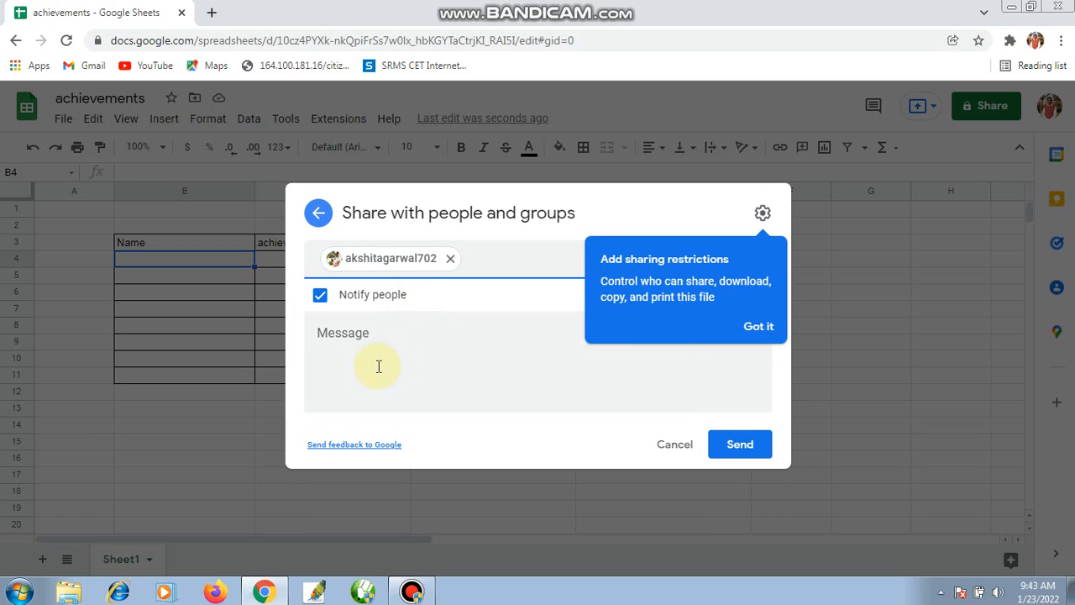
pyautogui.click(347, 348)
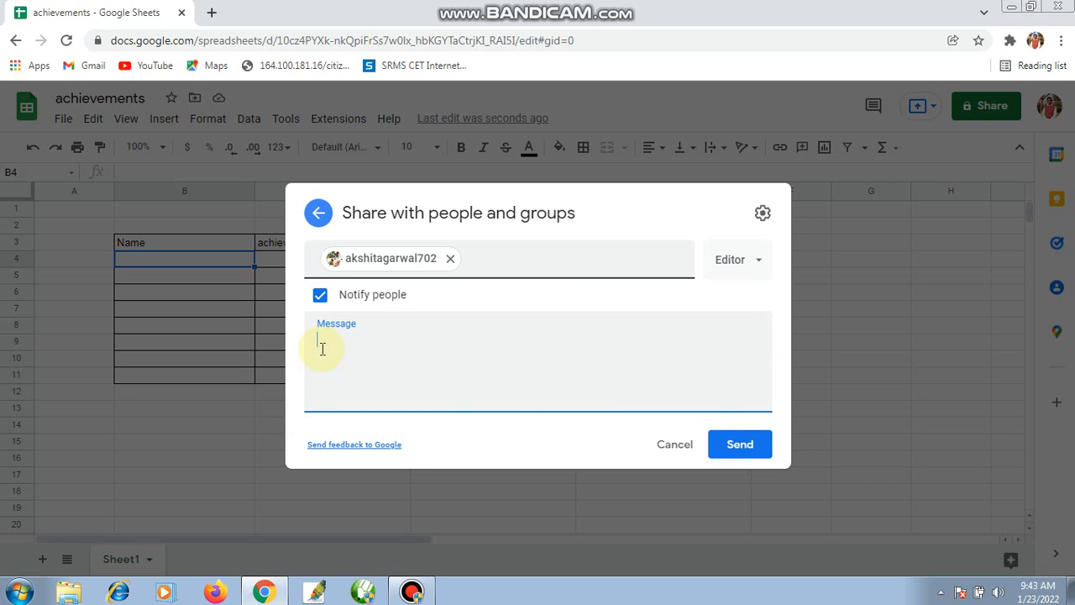
pyautogui.write('please fill this s')
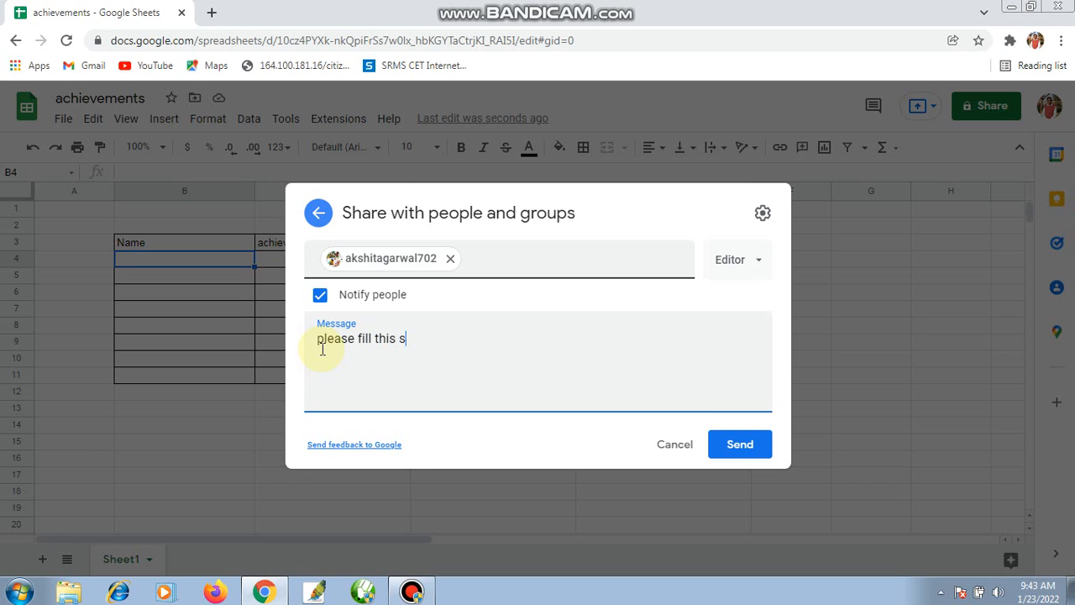
pyautogui.write('heet for your achie')
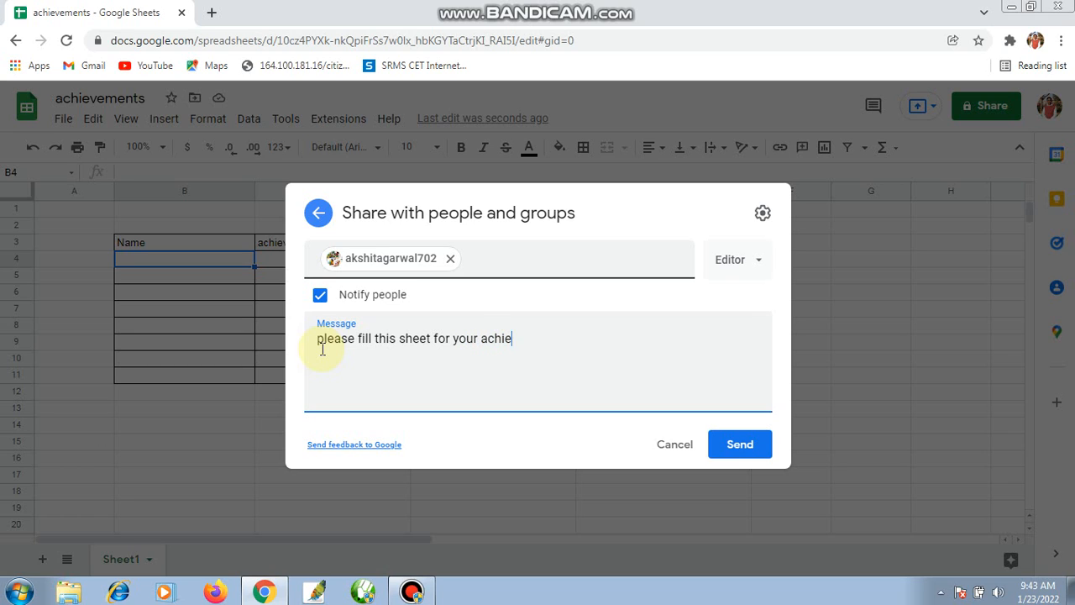
pyautogui.write('vements')
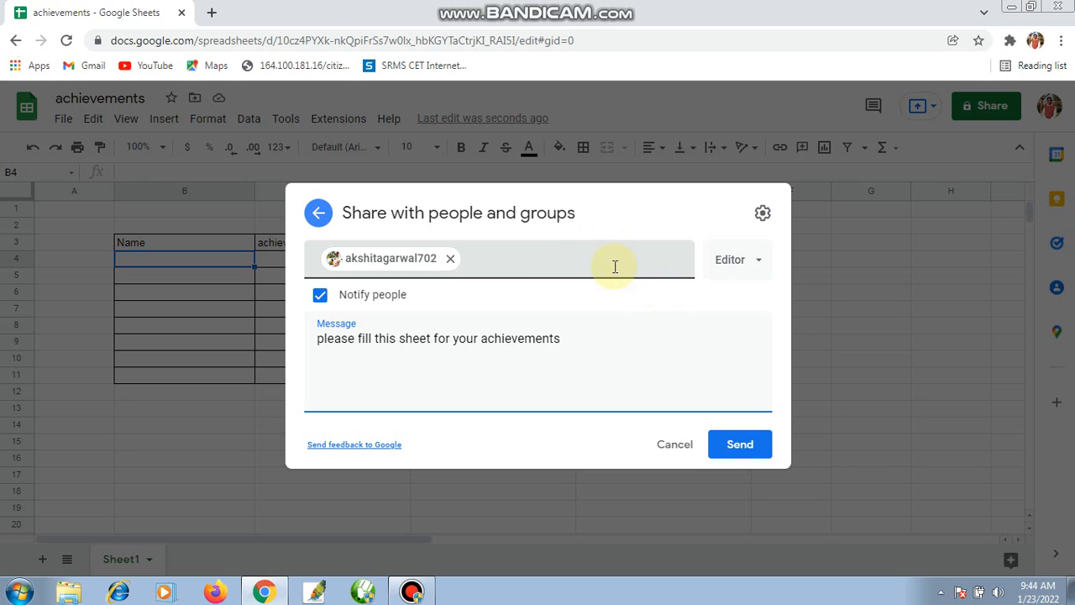
# Check the available permission roles, keep the recipient as Editor and send the sharing invitation
pyautogui.click(758, 265)
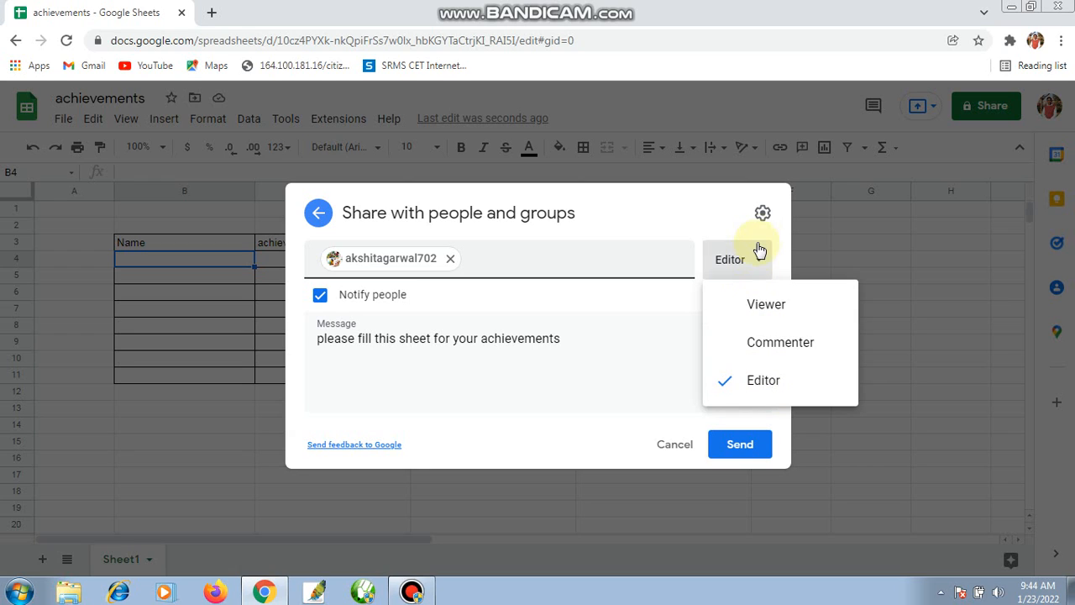
pyautogui.click(783, 262)
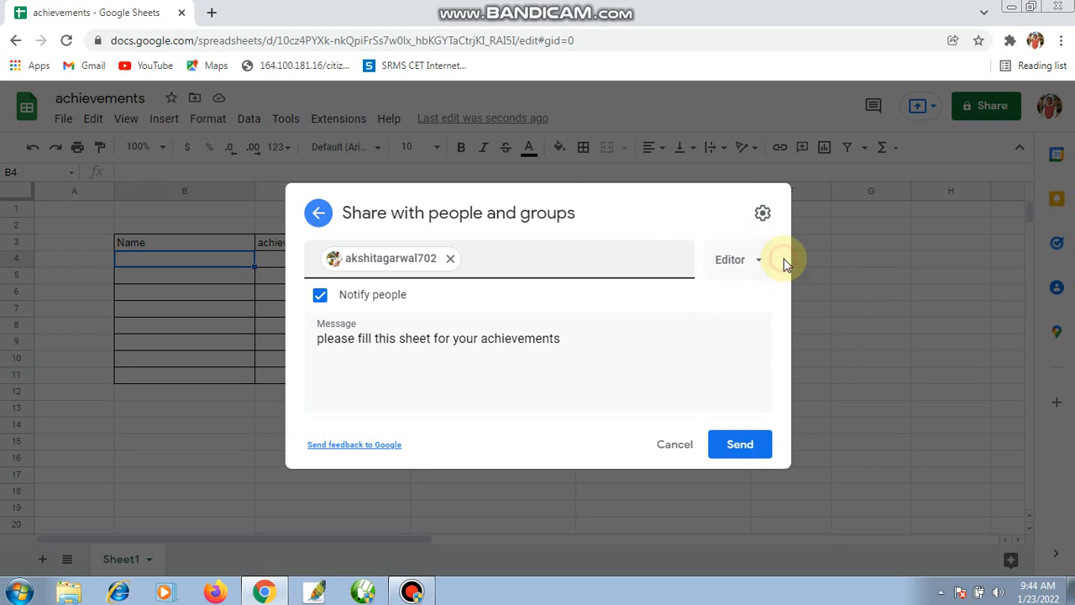
pyautogui.click(738, 447)
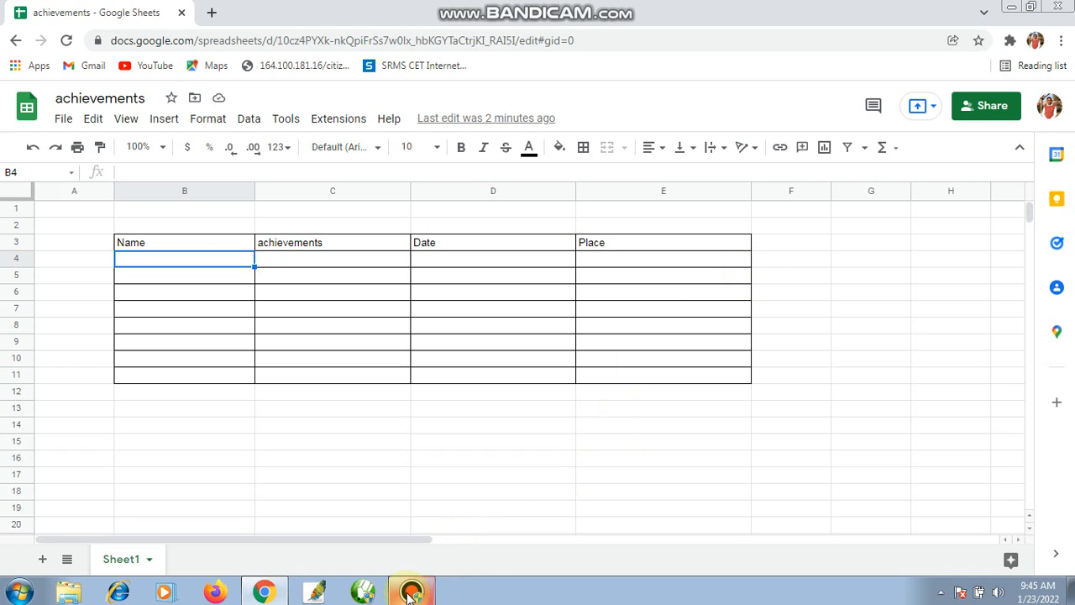
pyautogui.moveTo(409, 592)
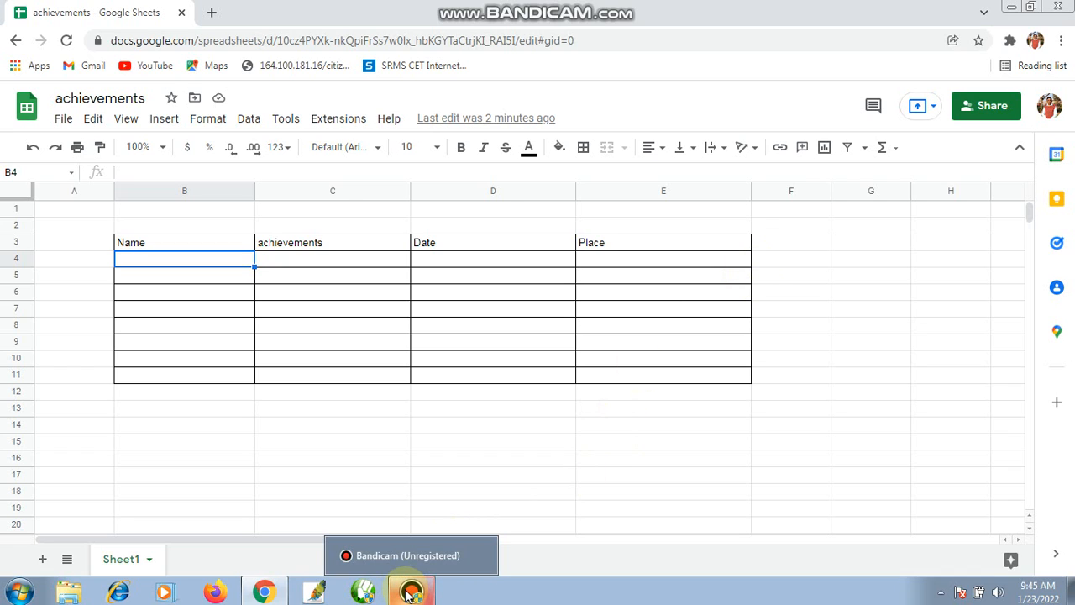
pyautogui.click(409, 592)
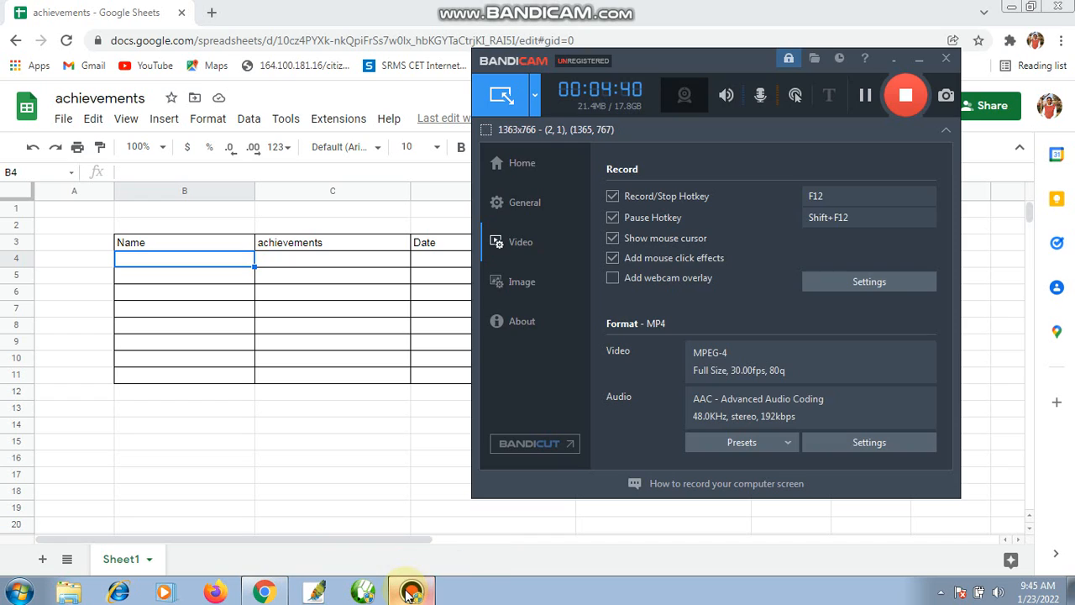